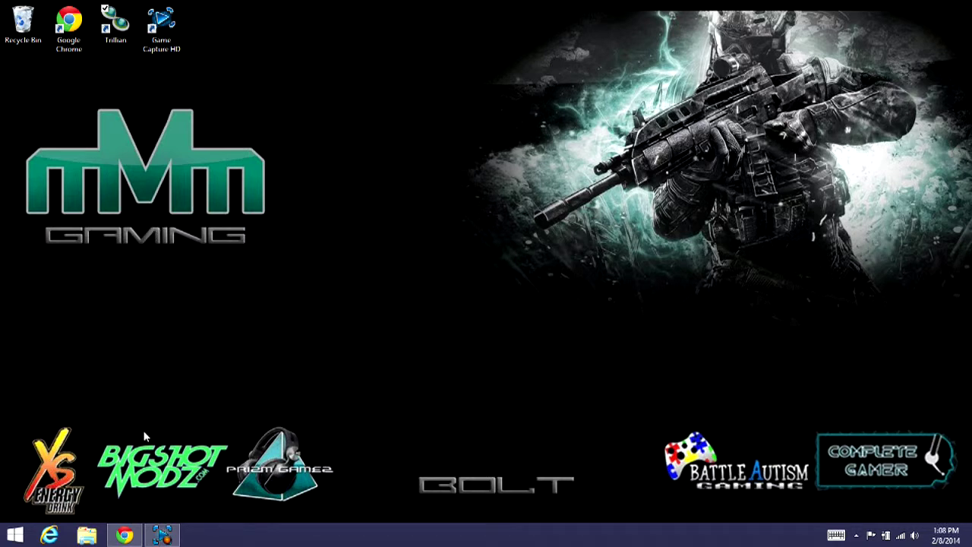
Switch to Chrome, view the download options on the Trillian website, and return to the desktop.
mouse_move(127, 535)
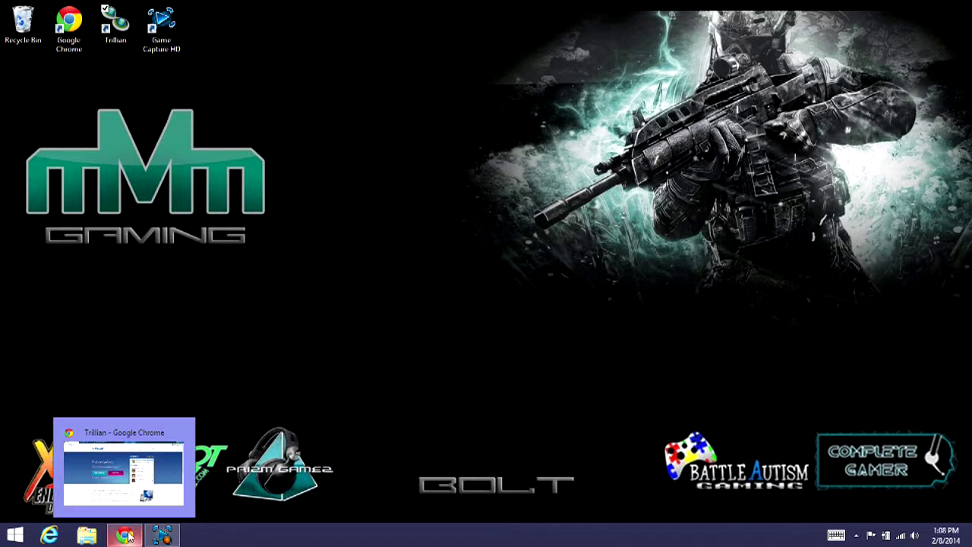
left_click(129, 536)
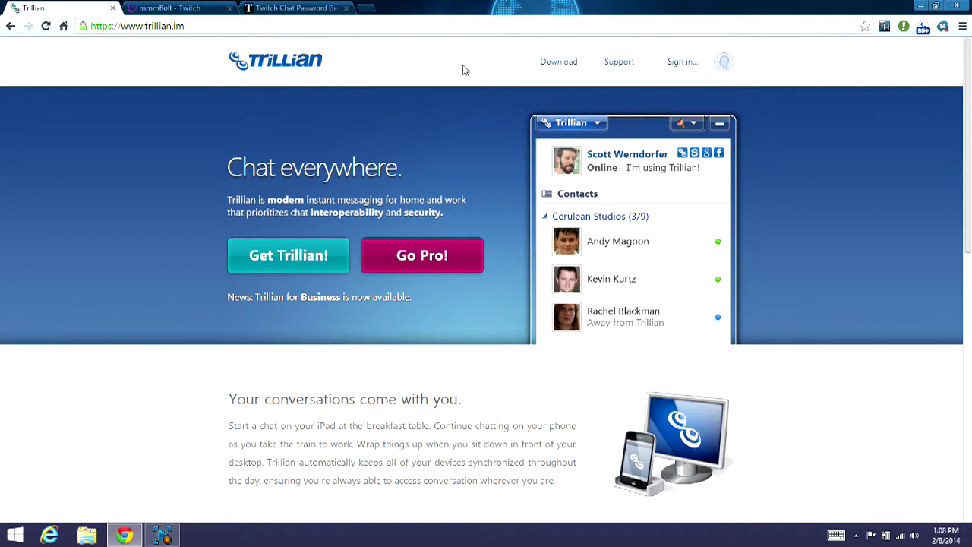
left_click(556, 67)
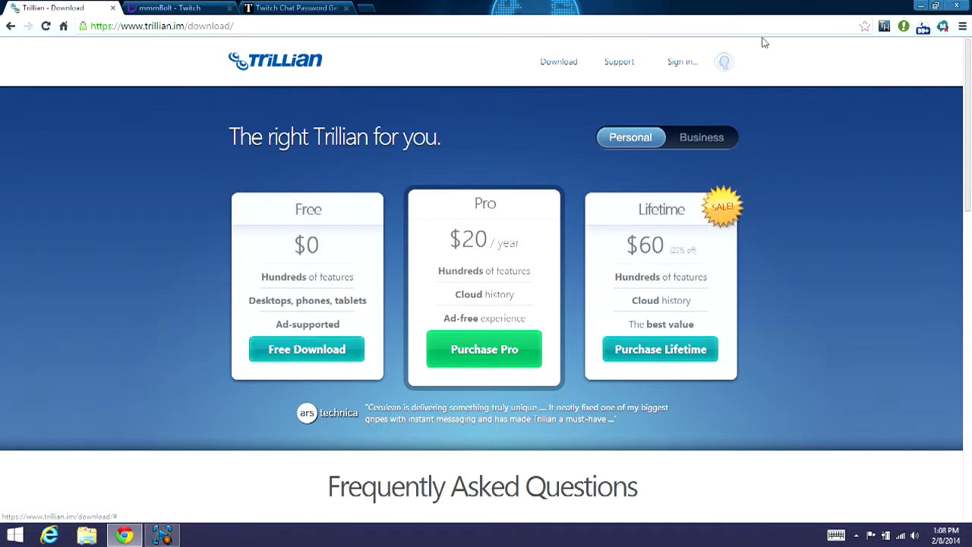
left_click(920, 6)
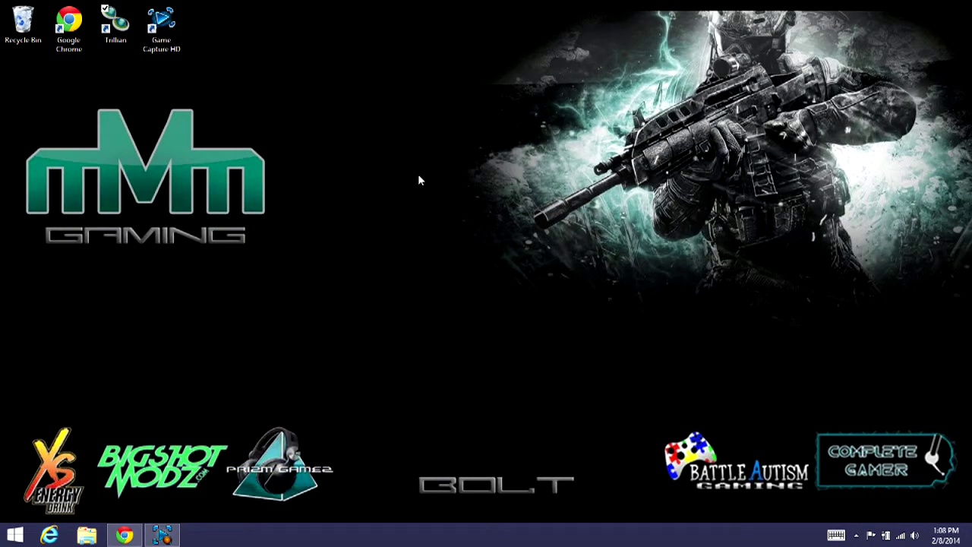
Launch Trillian and open its account management preferences.
double_click(121, 25)
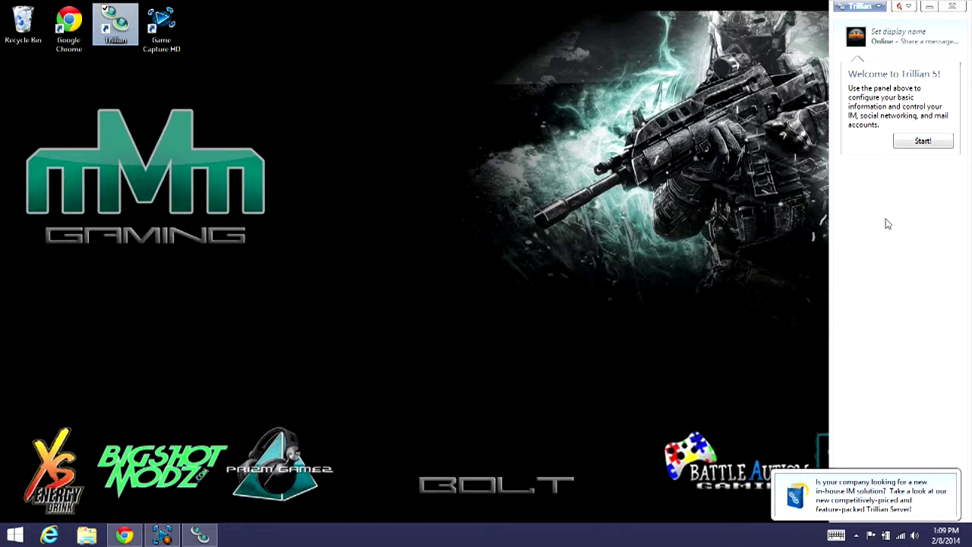
left_click(873, 9)
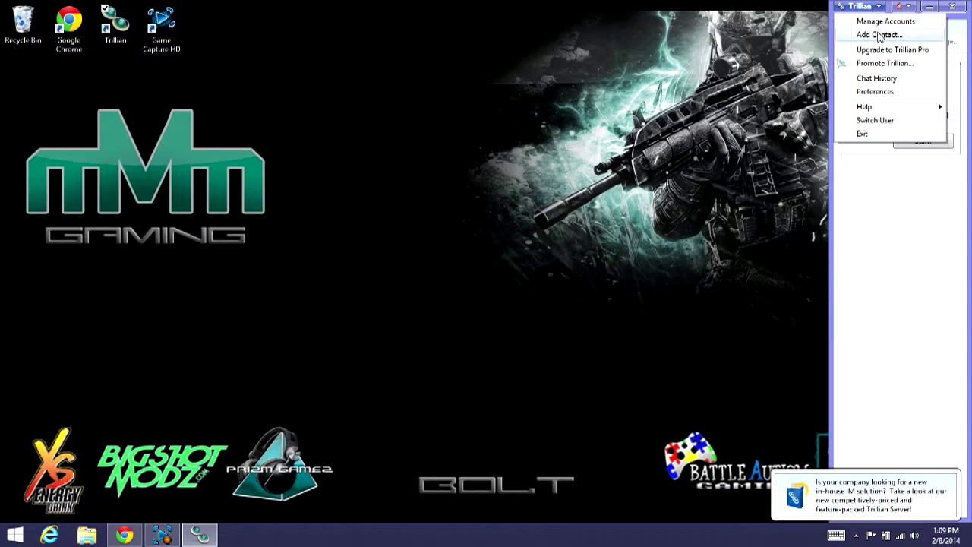
left_click(880, 21)
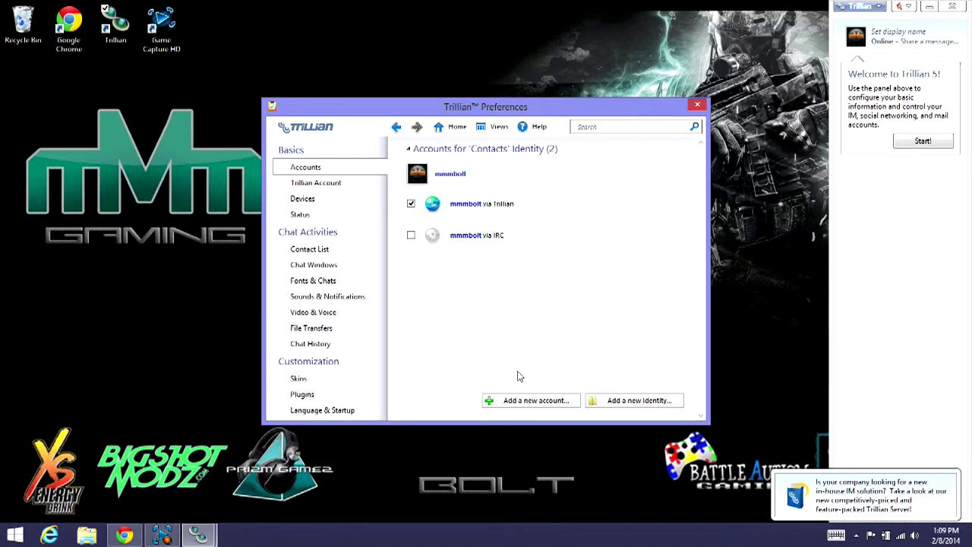
Add an IRC account with account name and nickname mmmbolt1 and server host irc.twitch.tv, and open its connection settings.
left_click(510, 404)
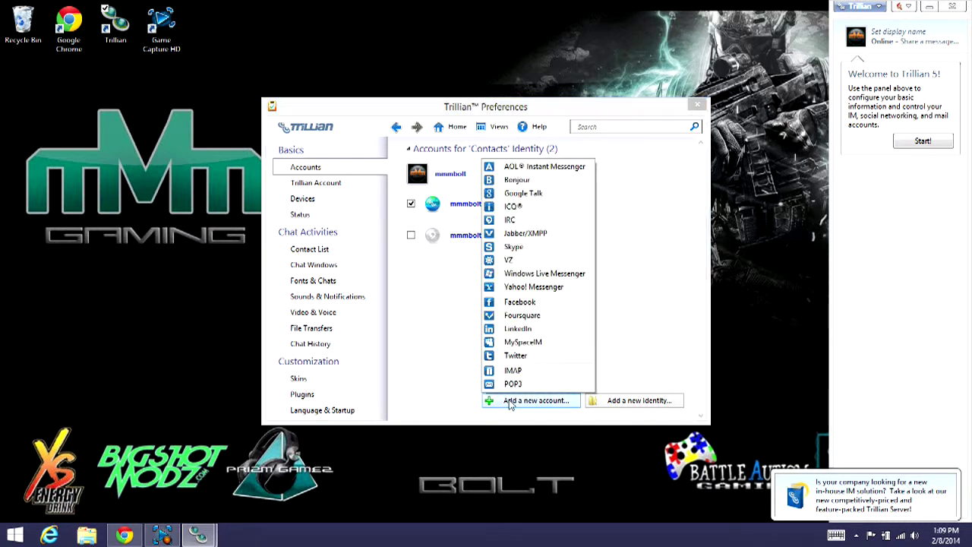
left_click(510, 220)
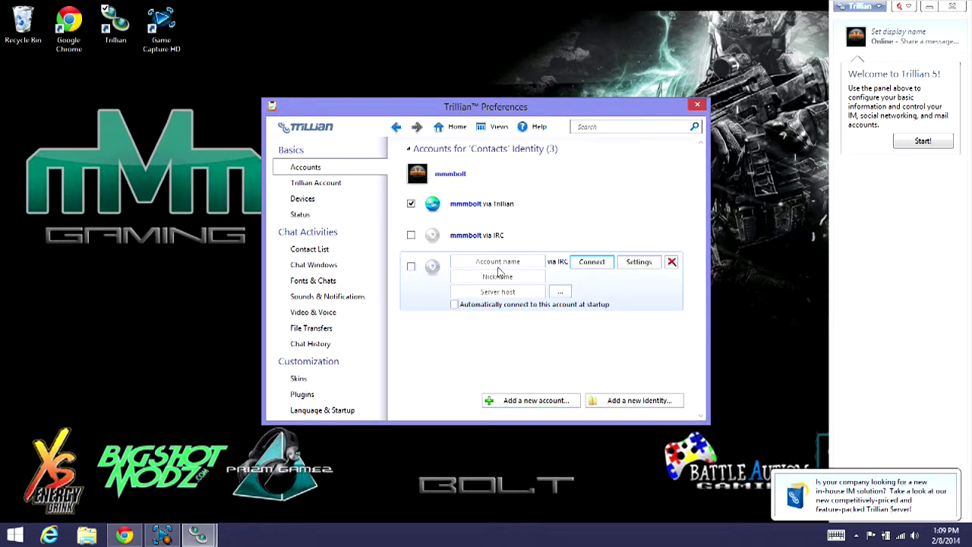
left_click(498, 266)
type("mmmbolt1")
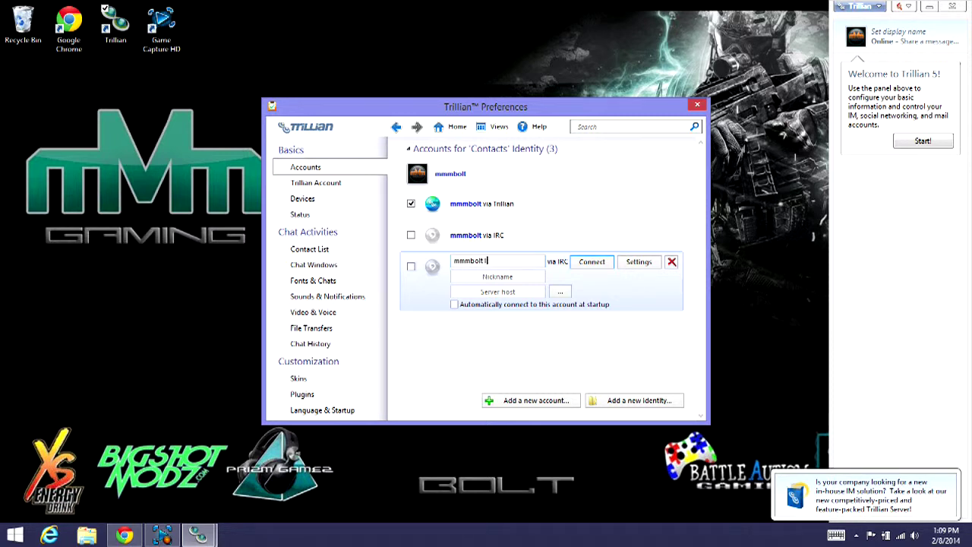
left_click(487, 275)
type("mmmbolt1")
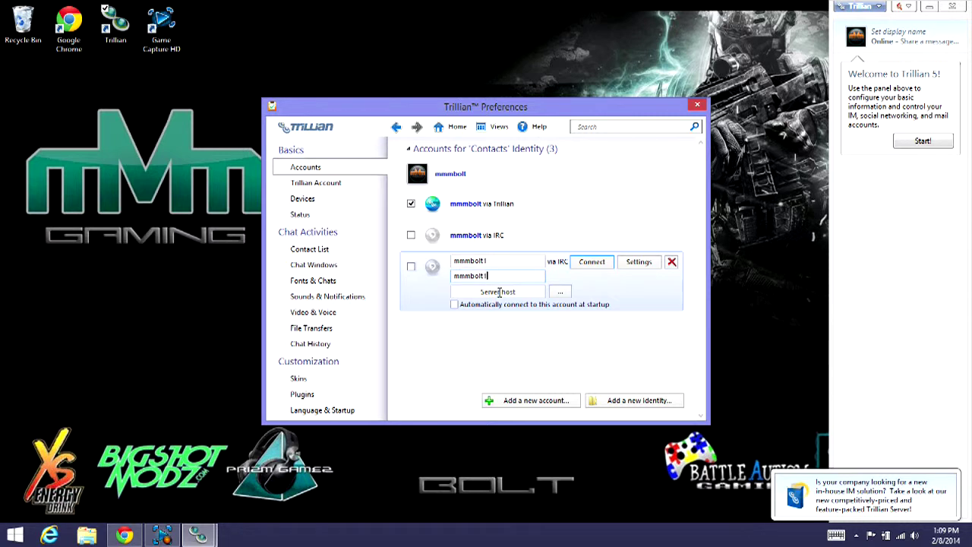
left_click(498, 292)
type("rc")
key("BackSpace")
type("rc.twitch.tv")
left_click(637, 267)
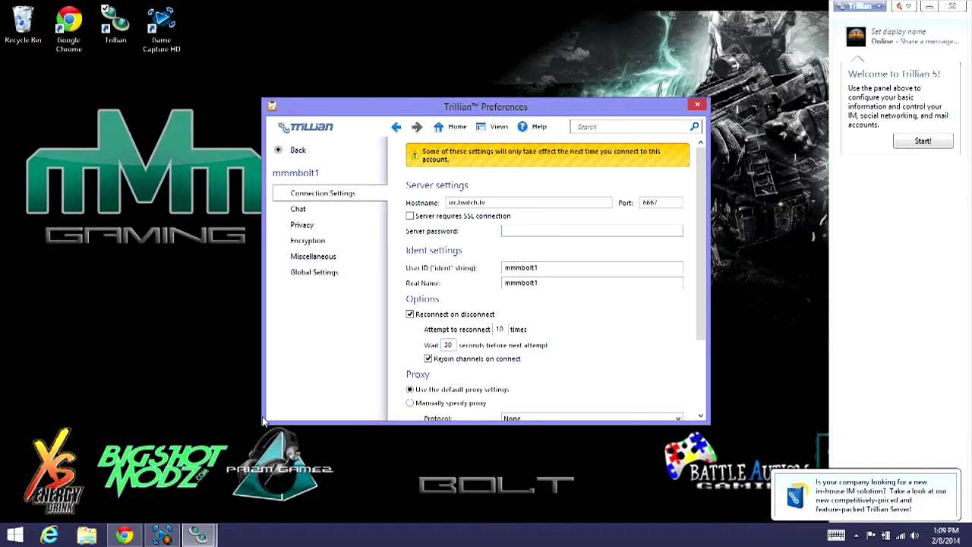
Switch to Chrome and generate a new Twitch chat OAuth password at twitchapps.com/tmi by connecting with Twitch.
left_click(121, 537)
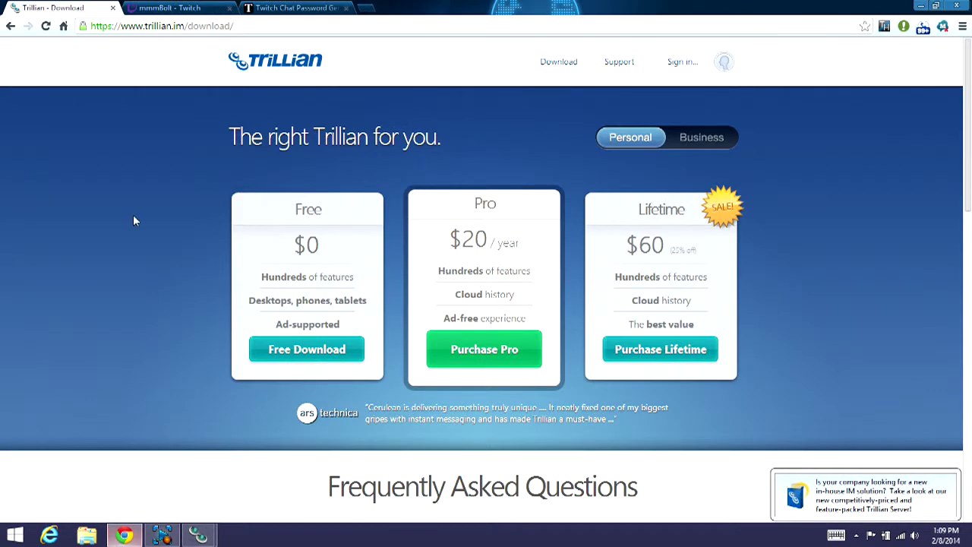
left_click(277, 9)
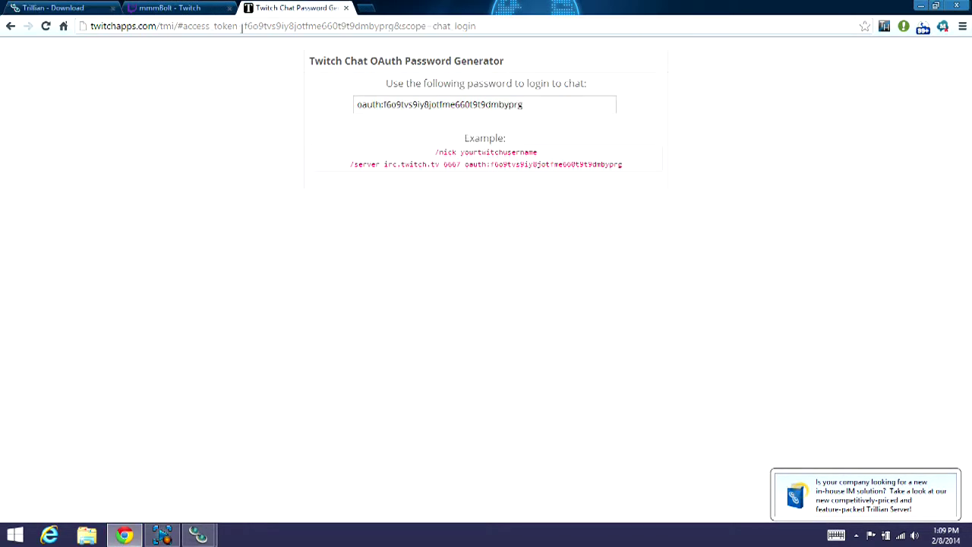
left_click_drag(484, 31, 182, 4)
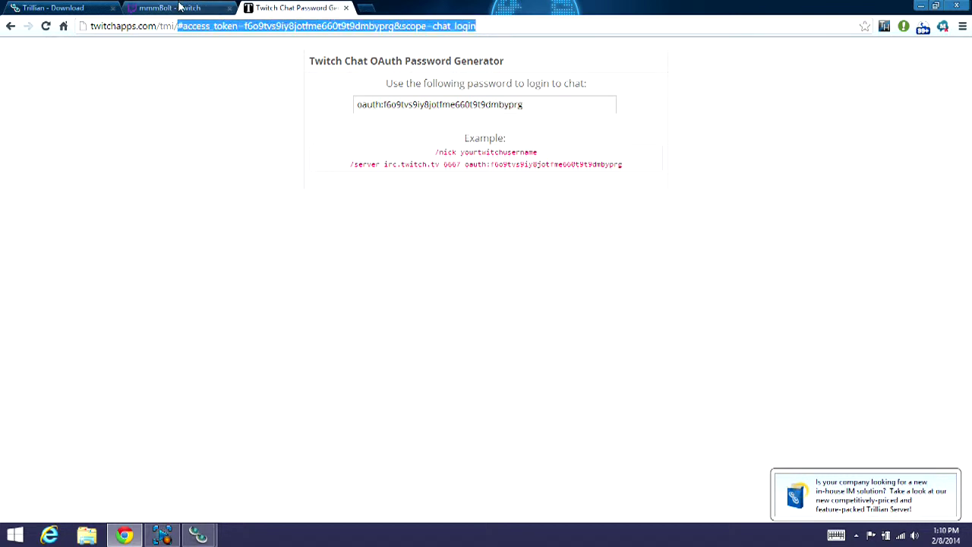
key("BackSpace")
key("BackSpace")
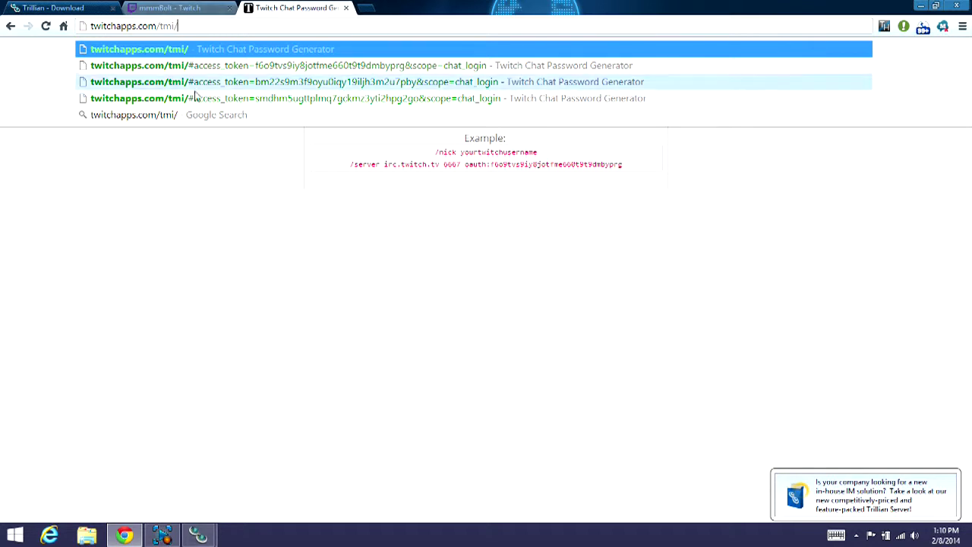
left_click(190, 54)
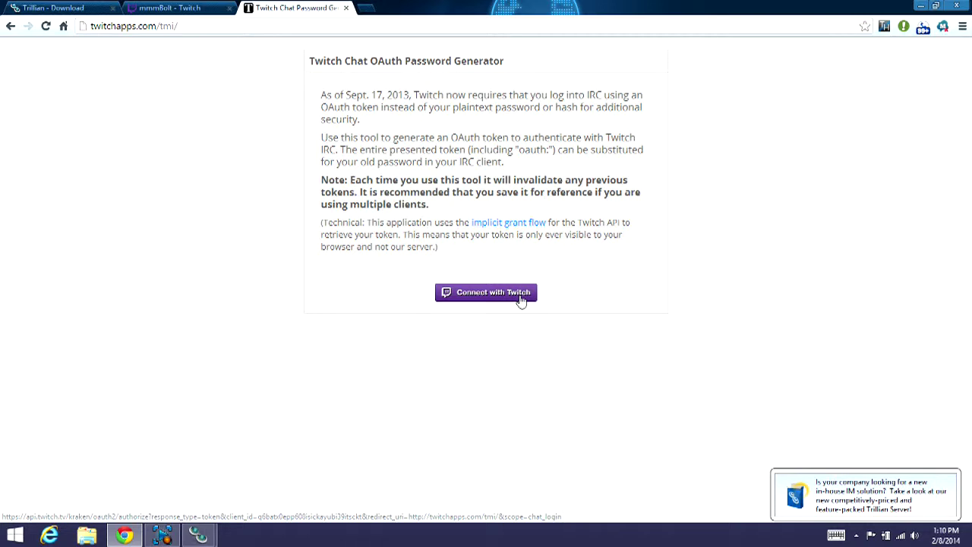
left_click(521, 300)
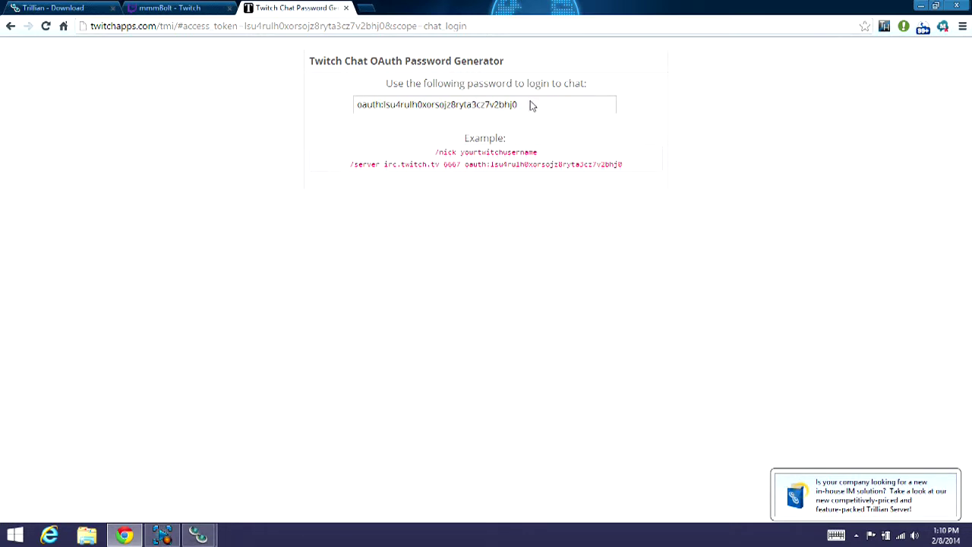
left_click(191, 11)
left_click(293, 8)
Return to Trillian, review the mmmbolt1 account's connection settings, and go back to the account list.
mouse_move(198, 535)
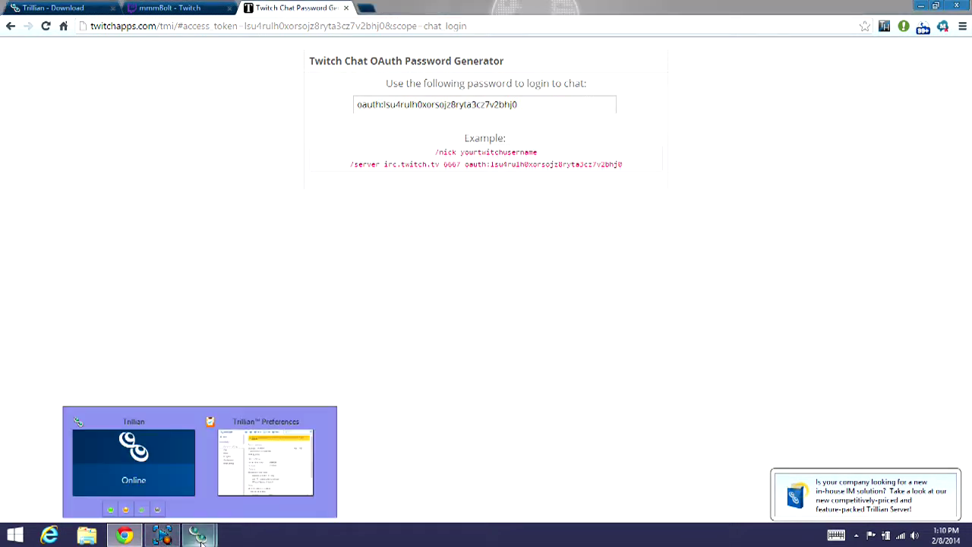
left_click(233, 485)
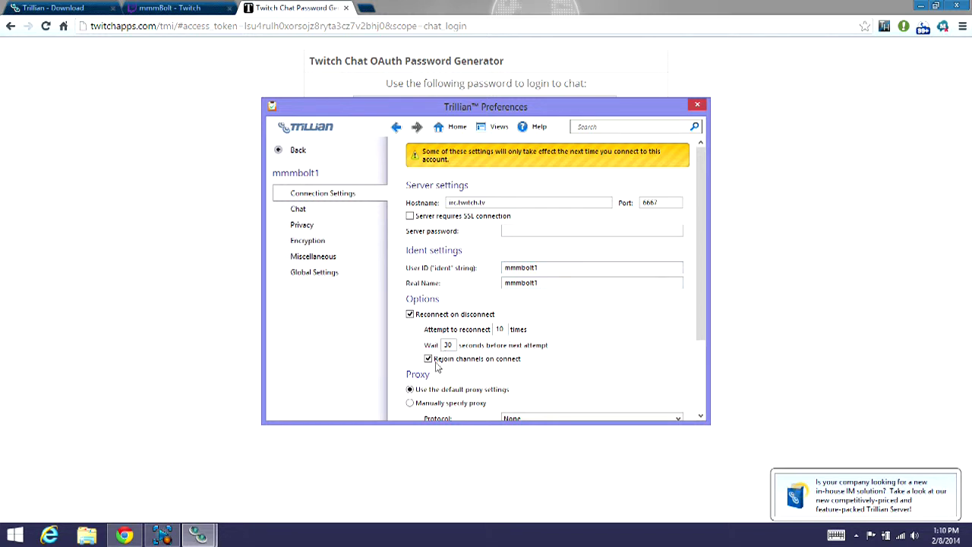
scroll(698, 305, "down", 2)
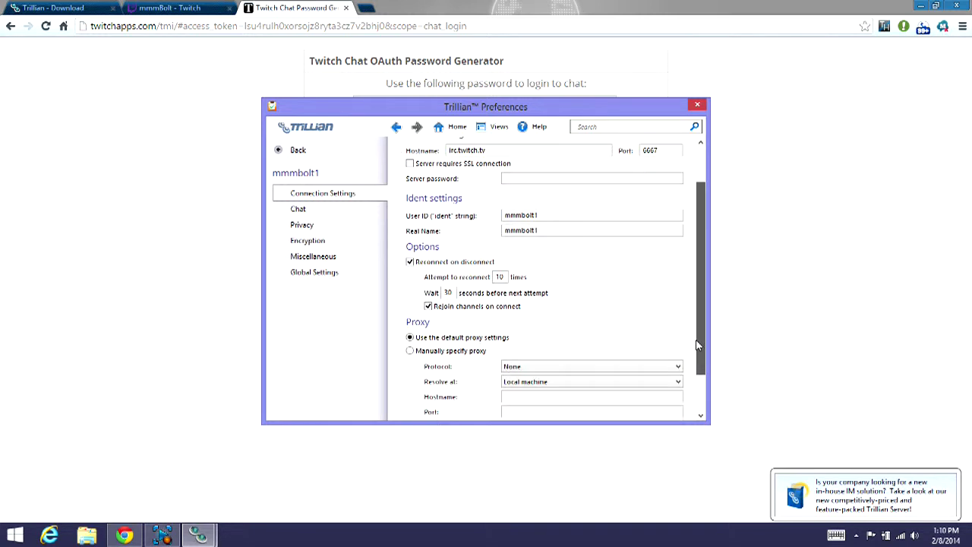
scroll(698, 304, "up", 2)
left_click(297, 151)
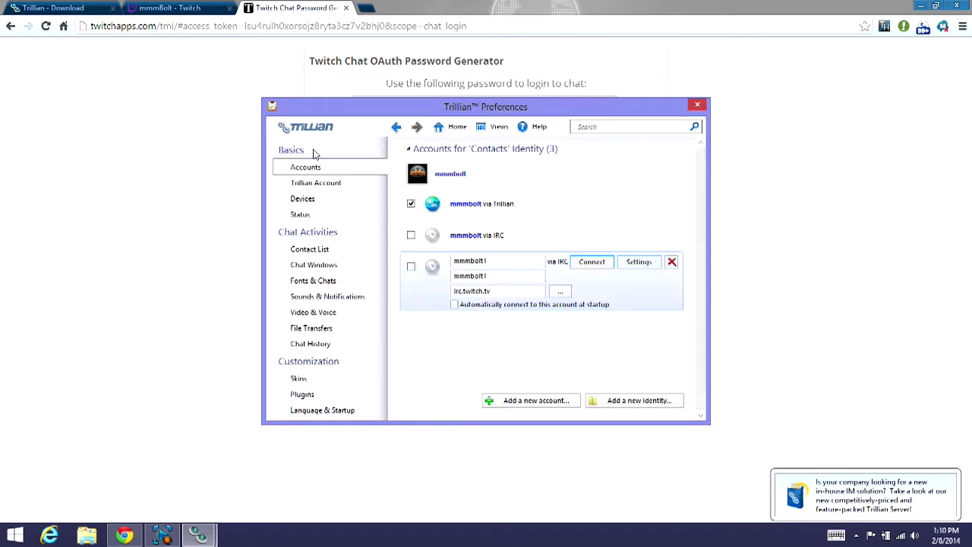
Connect the mmmbolt1 IRC account briefly, and permanently remove it from the account list.
left_click(411, 267)
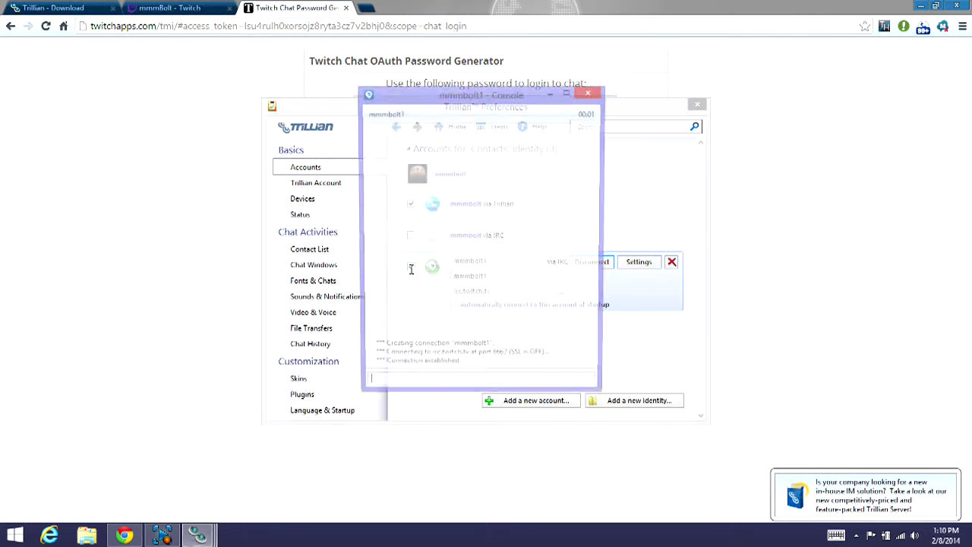
left_click(591, 96)
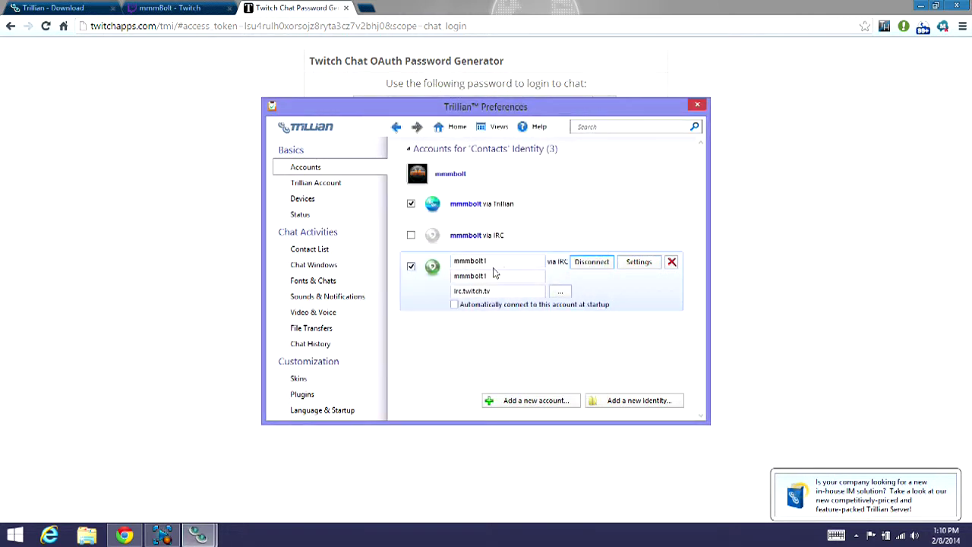
left_click(672, 262)
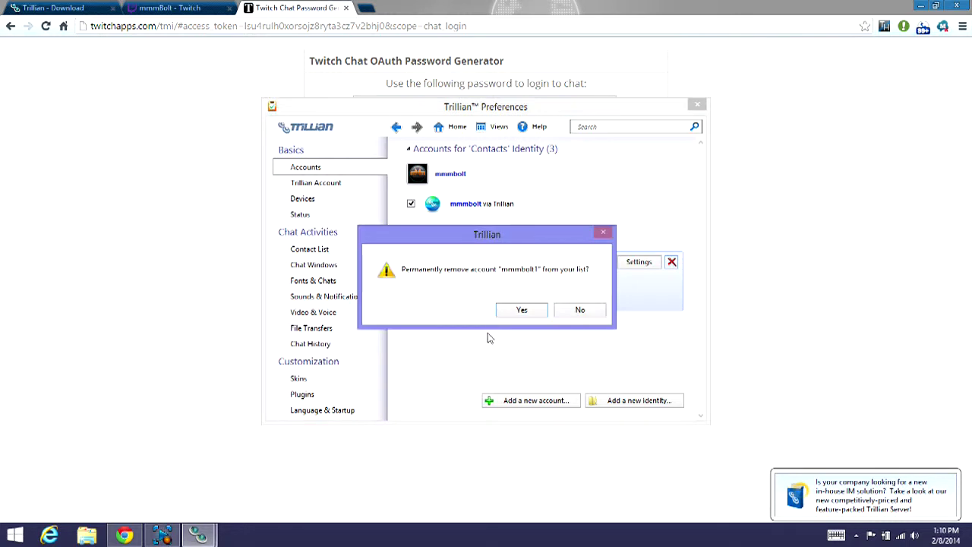
left_click(514, 313)
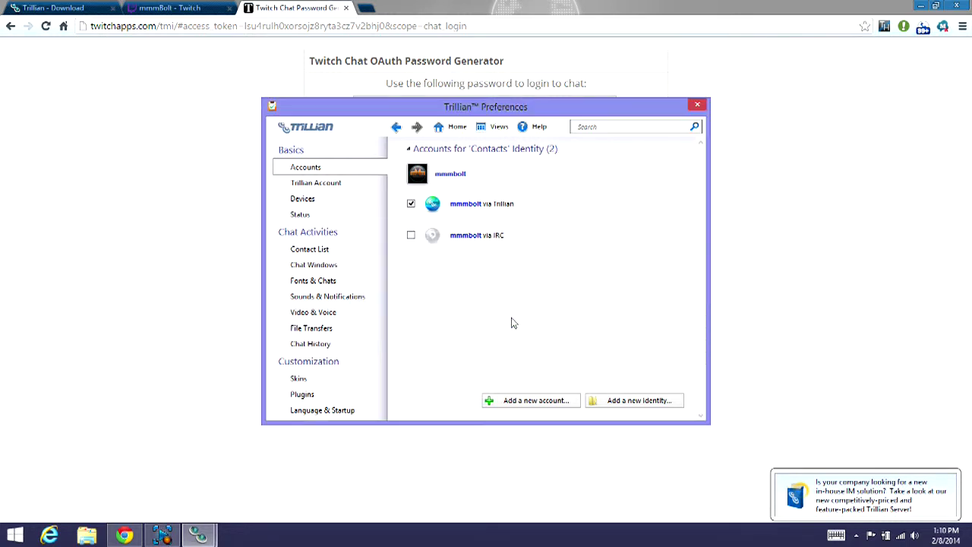
Connect the existing mmmbolt IRC account and begin a "/j #" channel join command in its console.
left_click(468, 237)
left_click(636, 231)
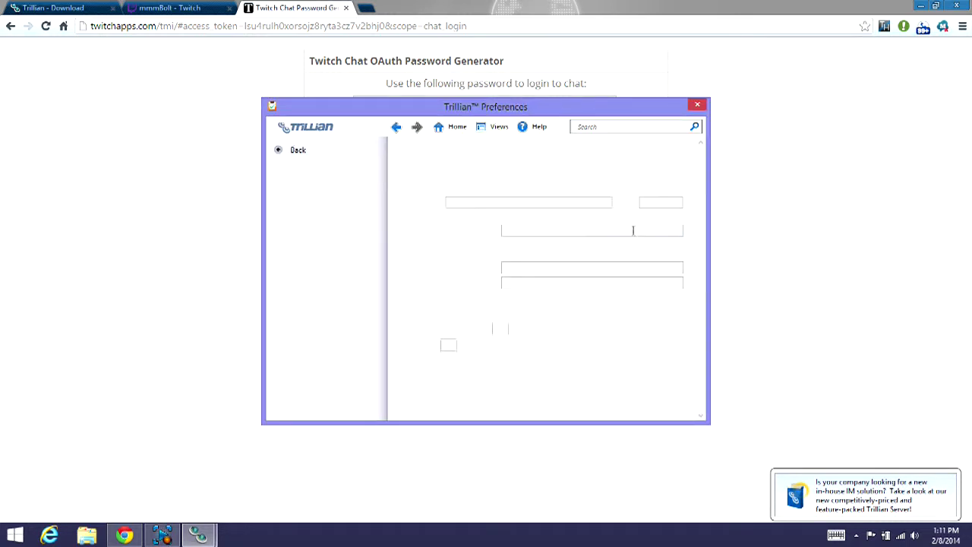
left_click(298, 152)
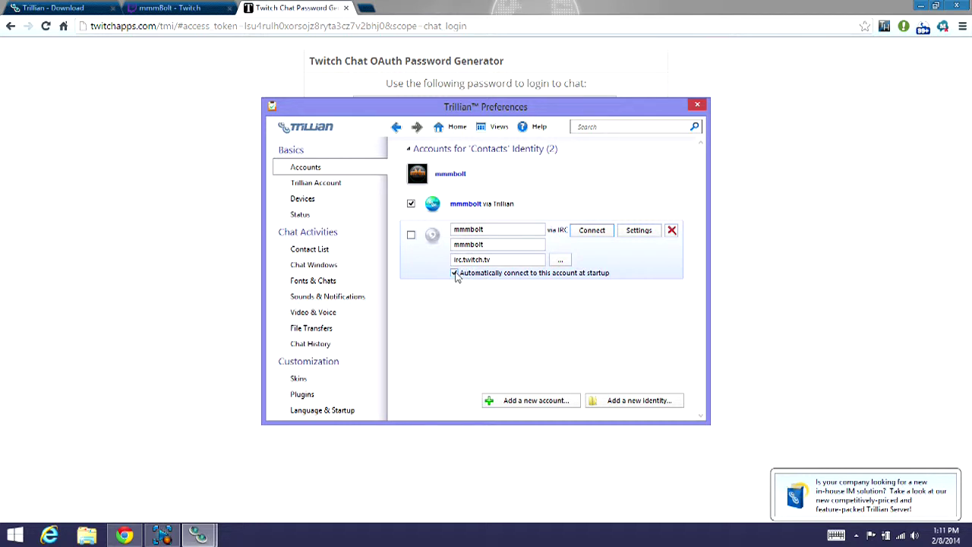
left_click(597, 233)
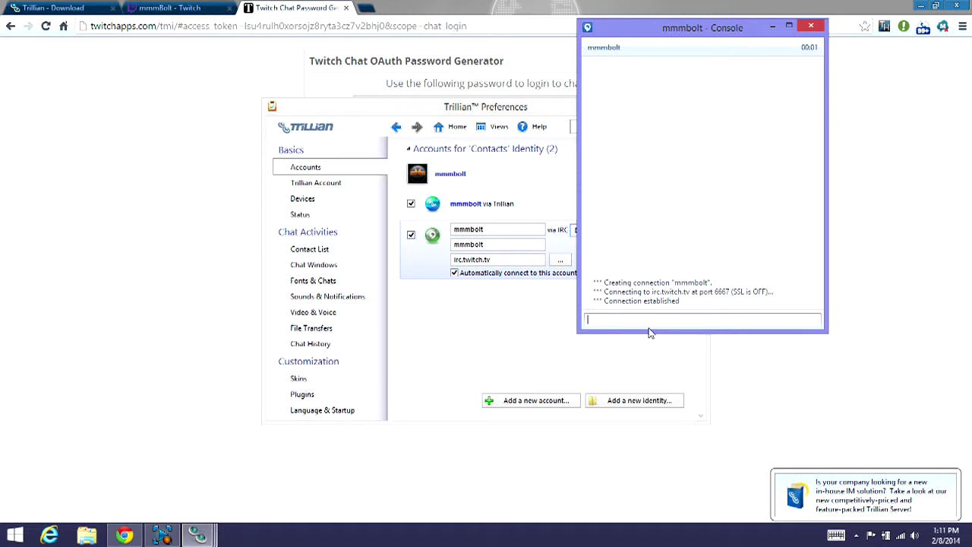
type("/j")
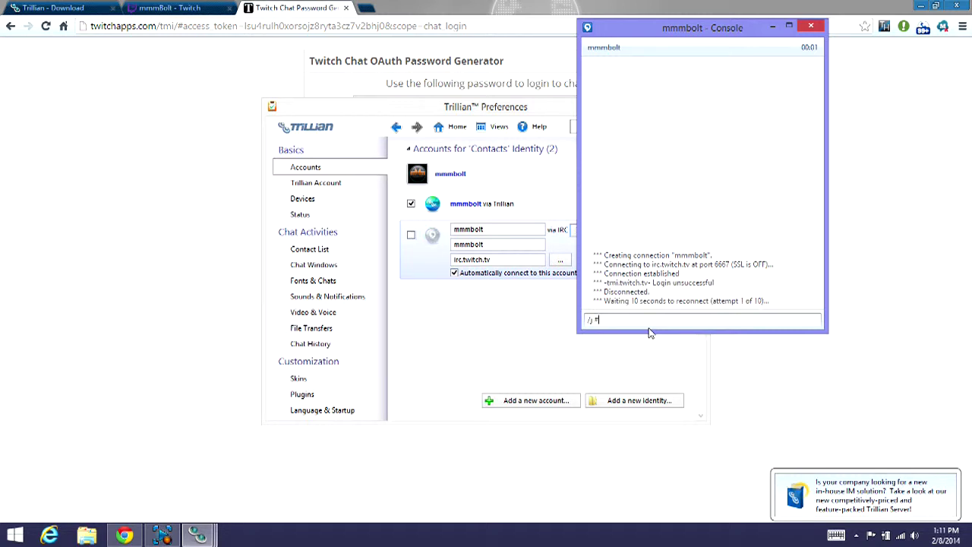
type(" #")
Switch to Chrome and copy the generated password from the Twitch Chat OAuth Password Generator page.
left_click(190, 7)
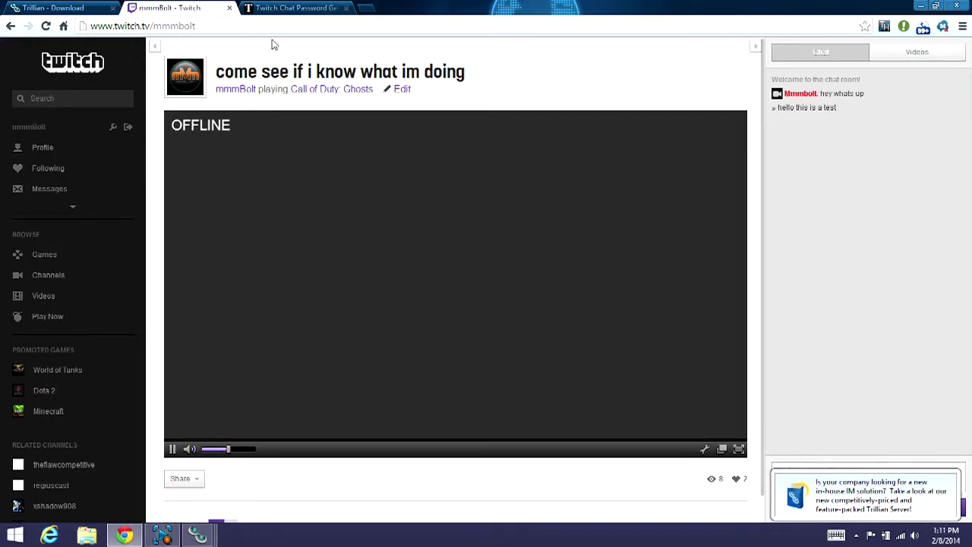
left_click(261, 8)
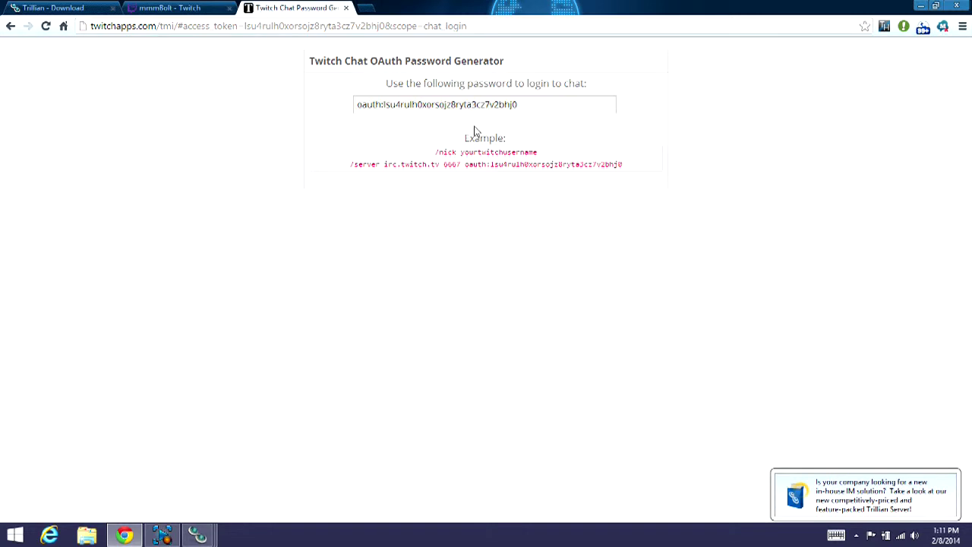
left_click(522, 109)
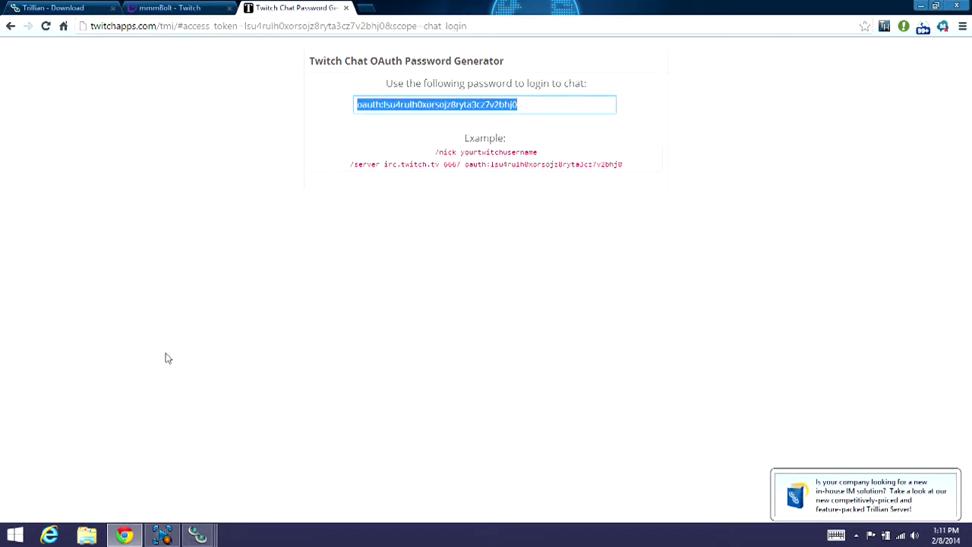
Switch to Trillian Preferences, disconnect the mmmbolt IRC account, and replace its server password with the copied OAuth password.
mouse_move(197, 536)
mouse_move(354, 473)
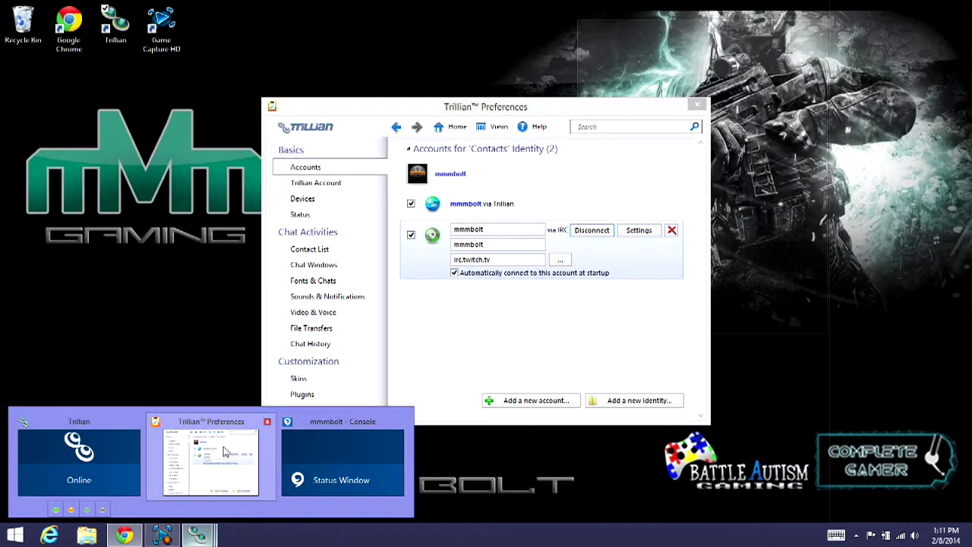
left_click(210, 461)
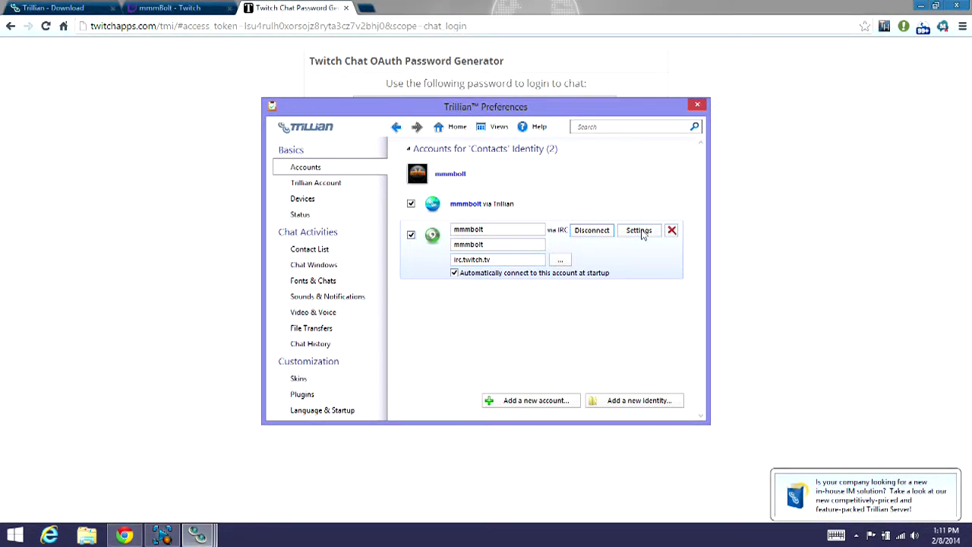
left_click(592, 231)
left_click(639, 230)
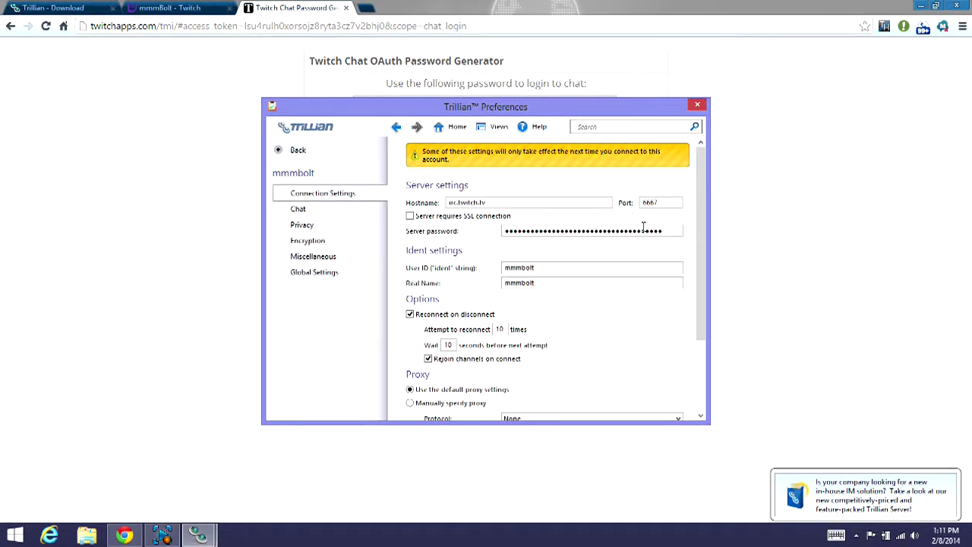
double_click(659, 227)
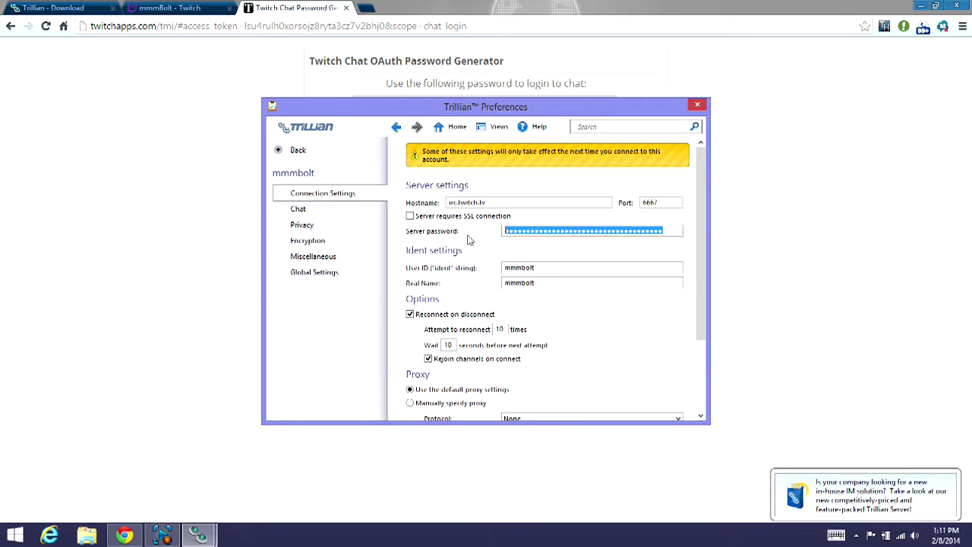
key("ctrl+v")
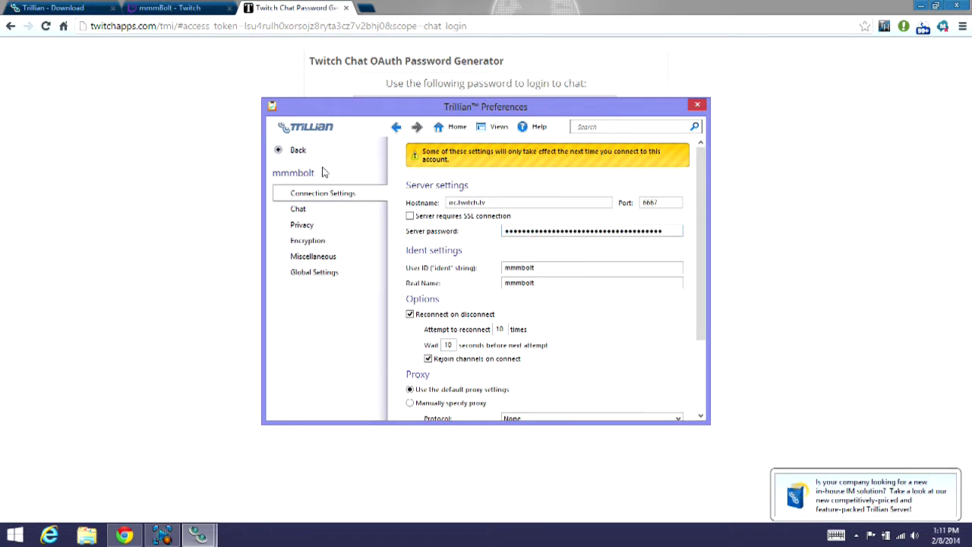
left_click(300, 151)
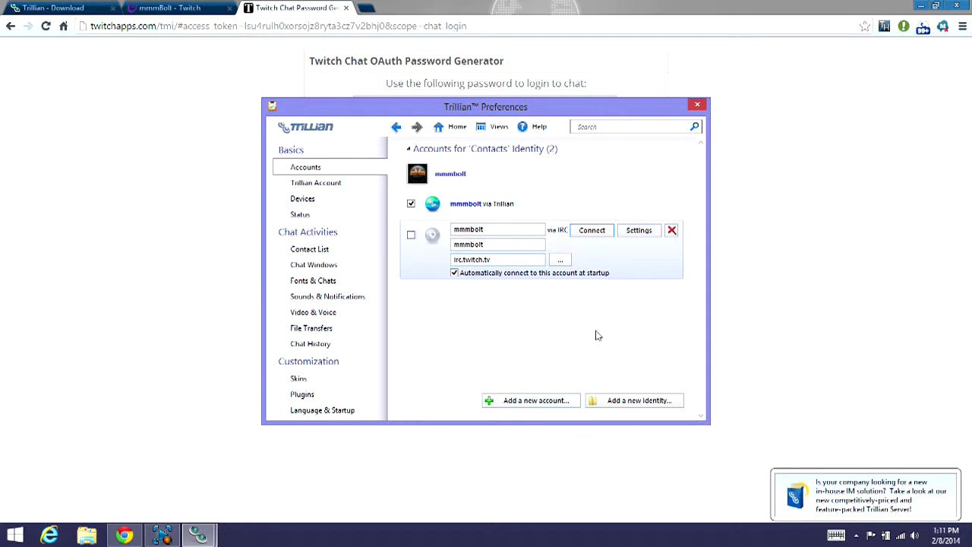
Connect the mmmbolt IRC account and join the channel with "/j #mmmbolt" in its console.
left_click(592, 235)
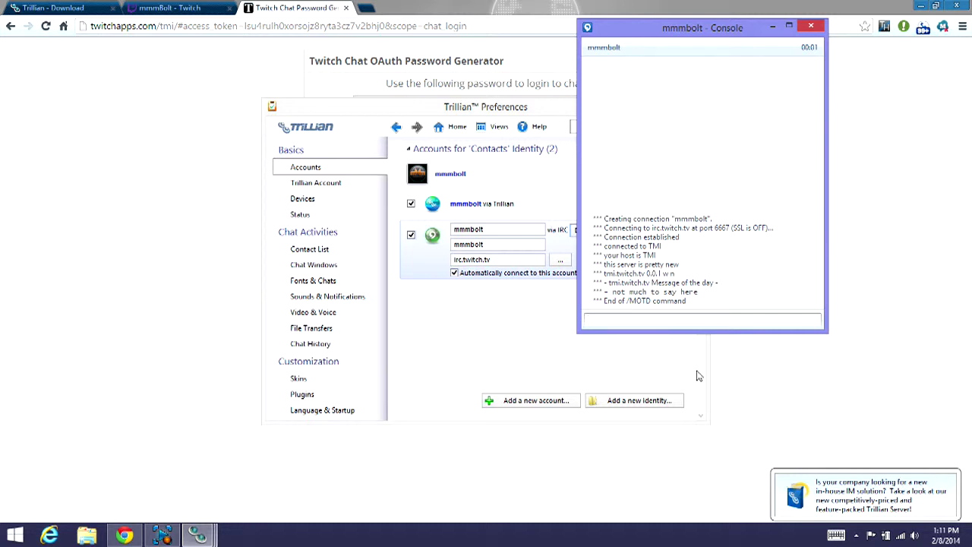
type("/j #mmmbolt")
key("Return")
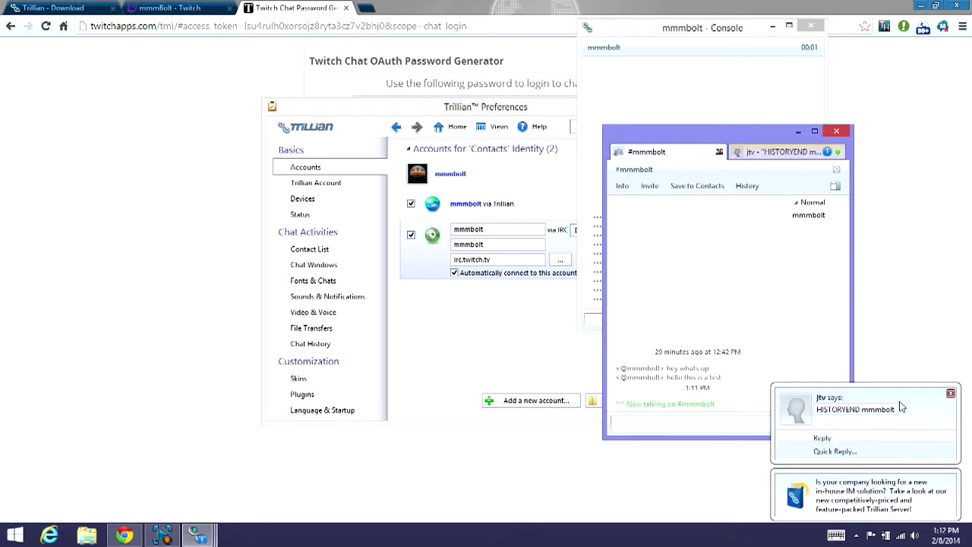
Dismiss the jtv notification and send "hey this is a test for the tutorial" in the #mmmbolt chat.
left_click(951, 396)
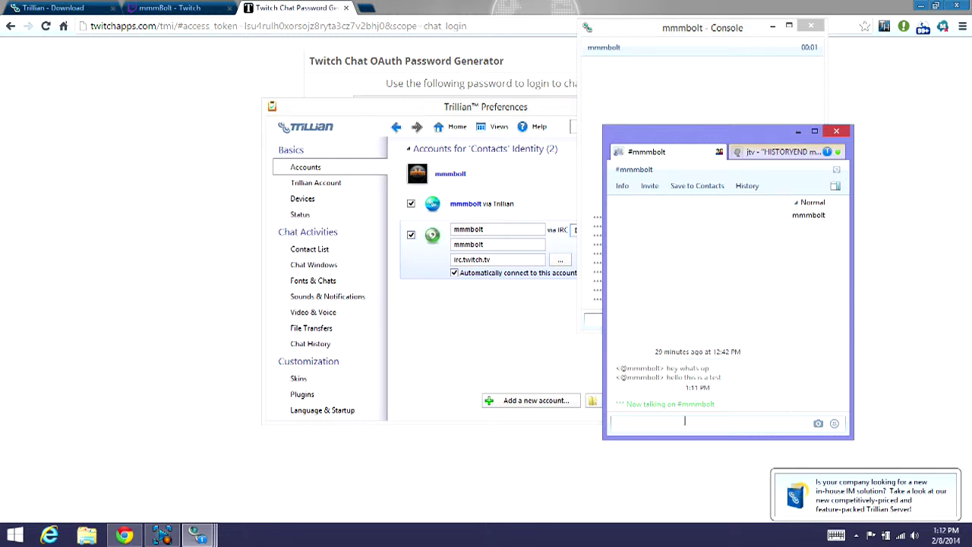
type("hey this is a test for the tutorial")
key("Return")
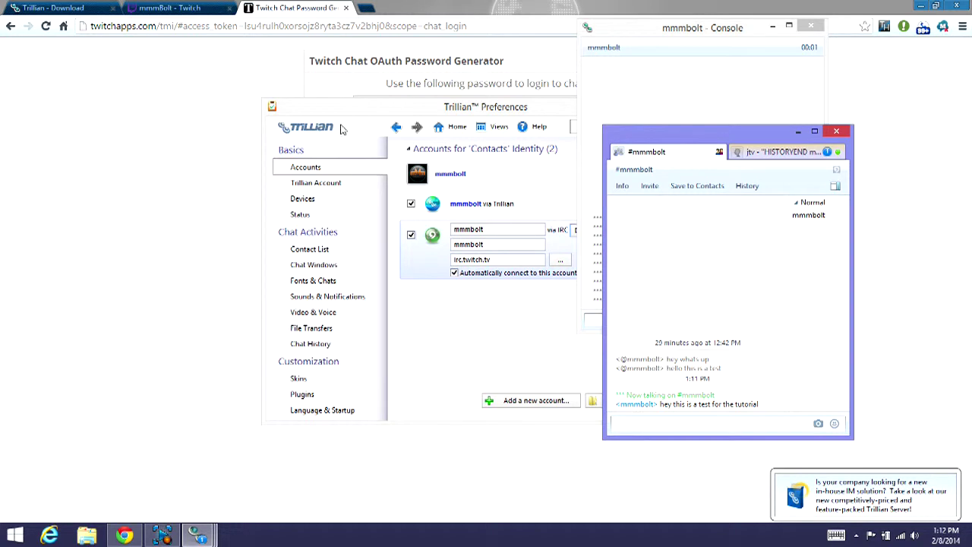
Check the mmmBolt Twitch page's chat in Chrome for the test message, and minimize the browser.
left_click(171, 7)
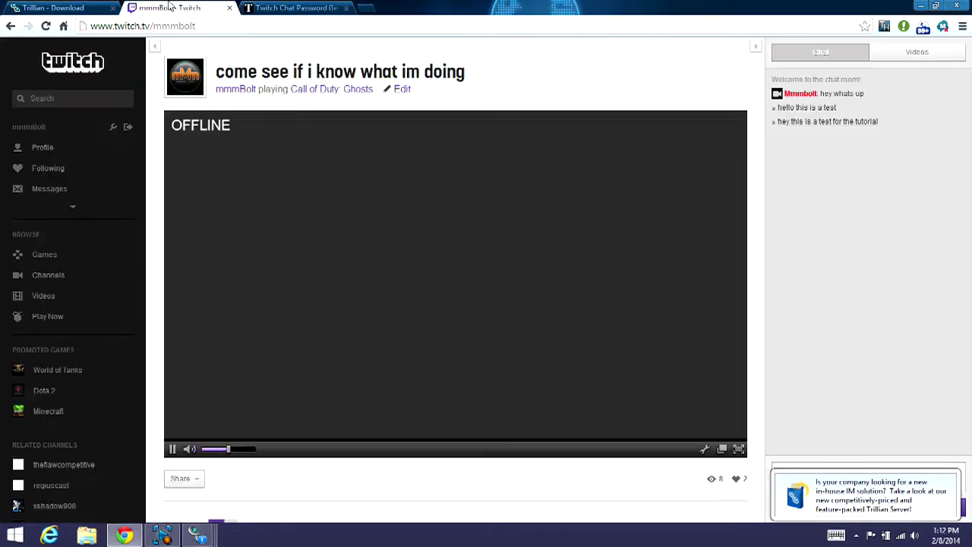
left_click(921, 7)
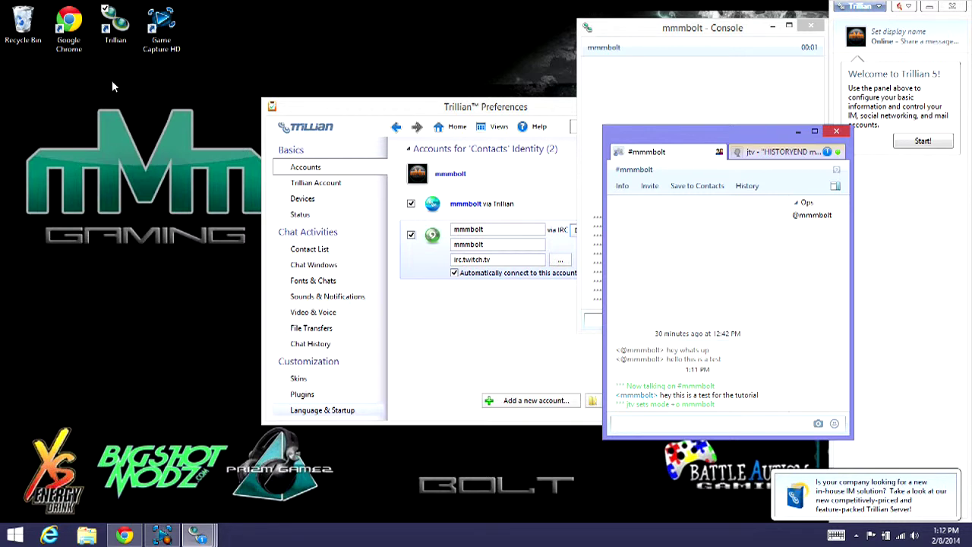
left_click_drag(112, 81, 605, 419)
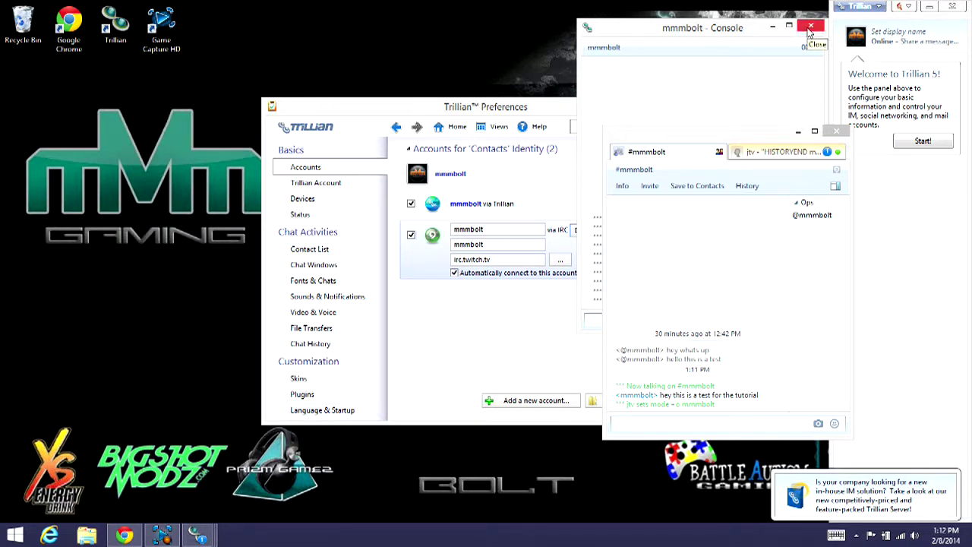
Close the mmmbolt console and Trillian Preferences windows, and move the #mmmbolt chat window over the edge of the contact list.
left_click(809, 29)
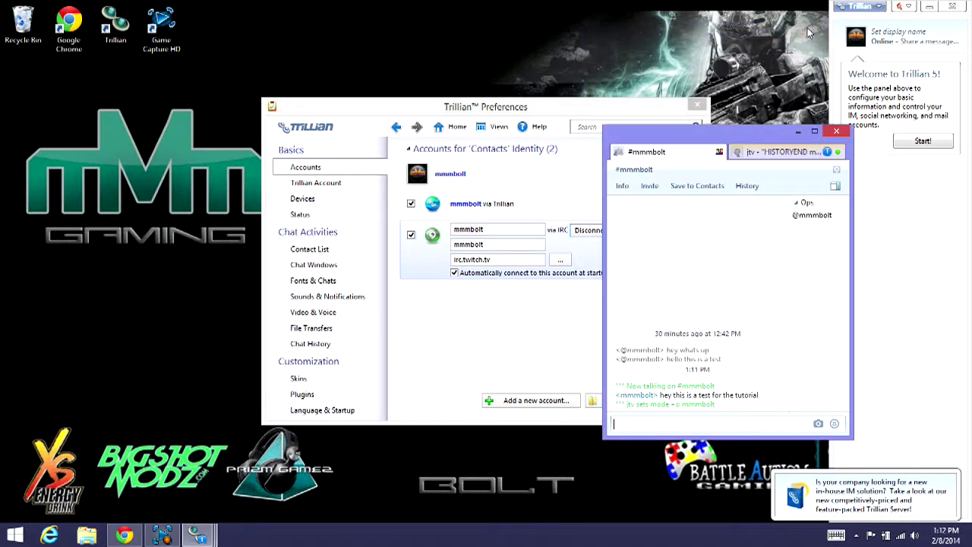
left_click(700, 110)
left_click_drag(768, 136, 834, 96)
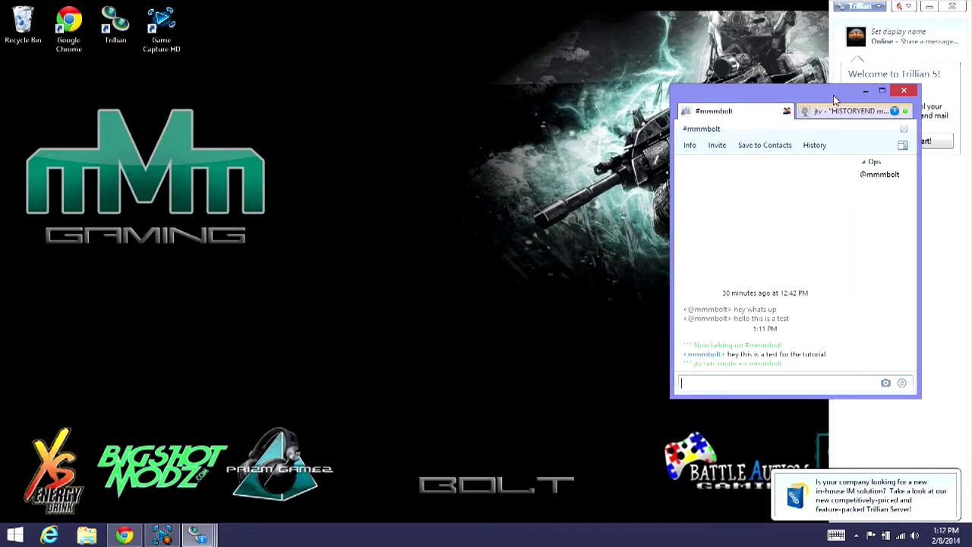
Bring up Game Capture HD, move the #mmmbolt chat window clear beside it, and minimize Game Capture HD.
left_click(169, 536)
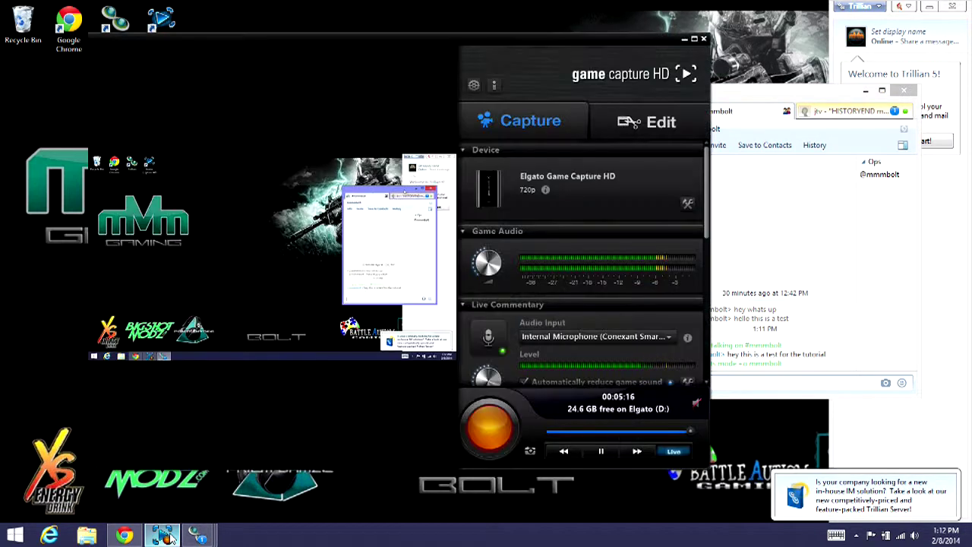
left_click(752, 96)
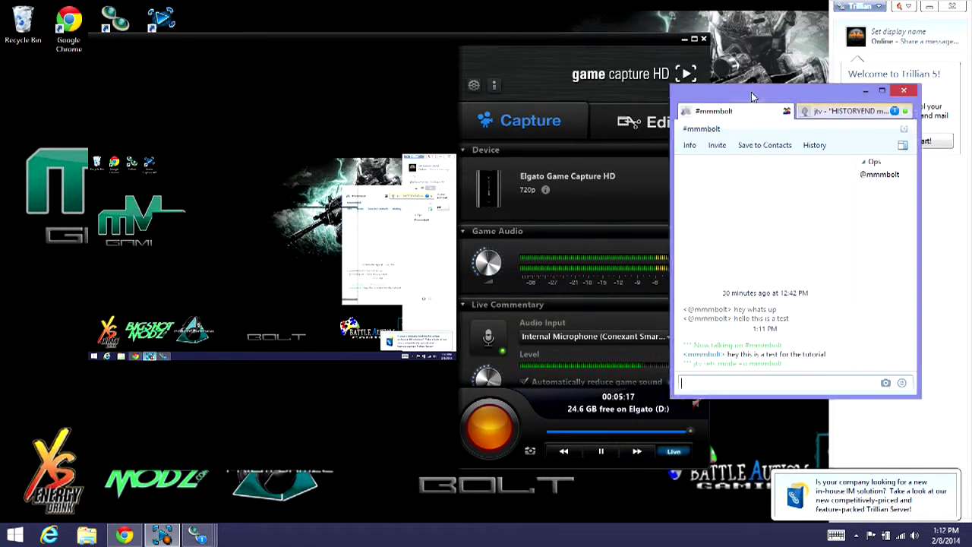
left_click_drag(751, 96, 795, 92)
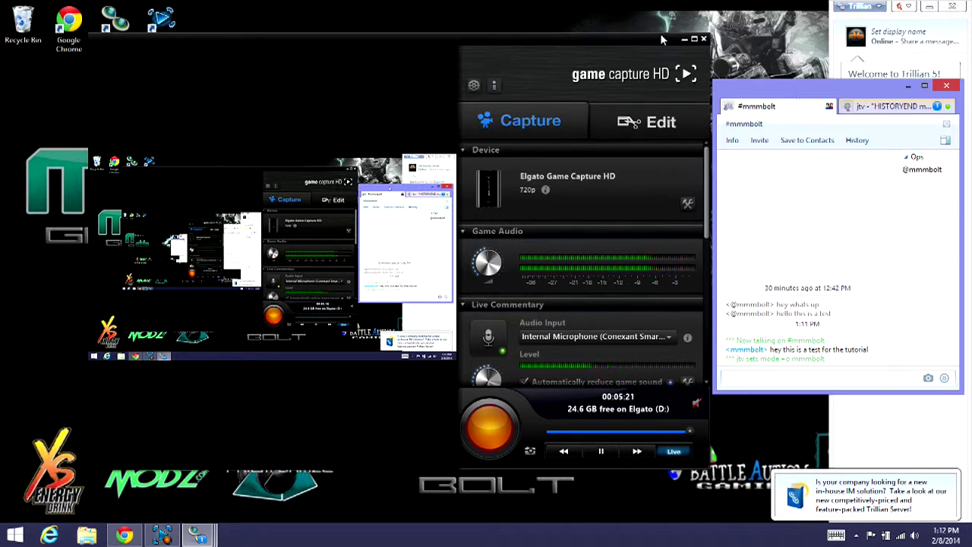
left_click(683, 40)
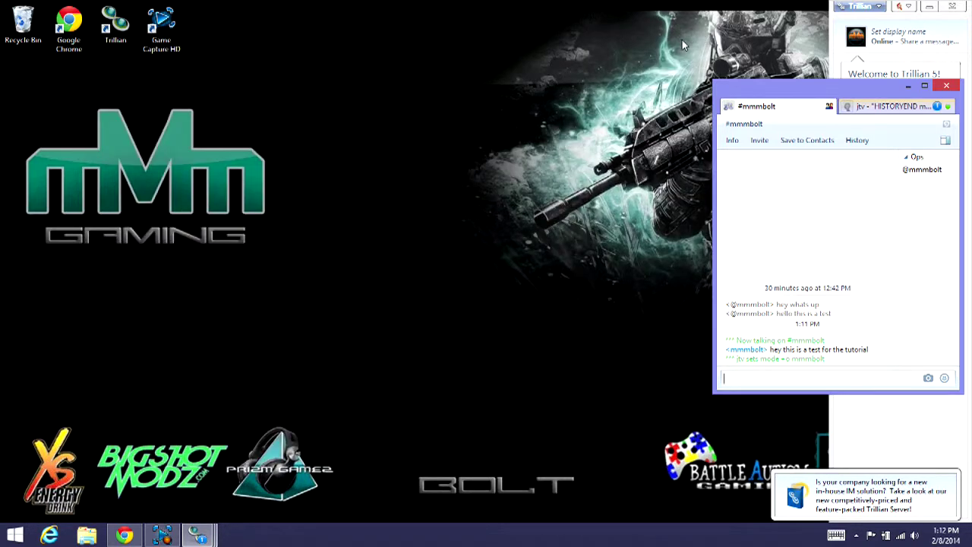